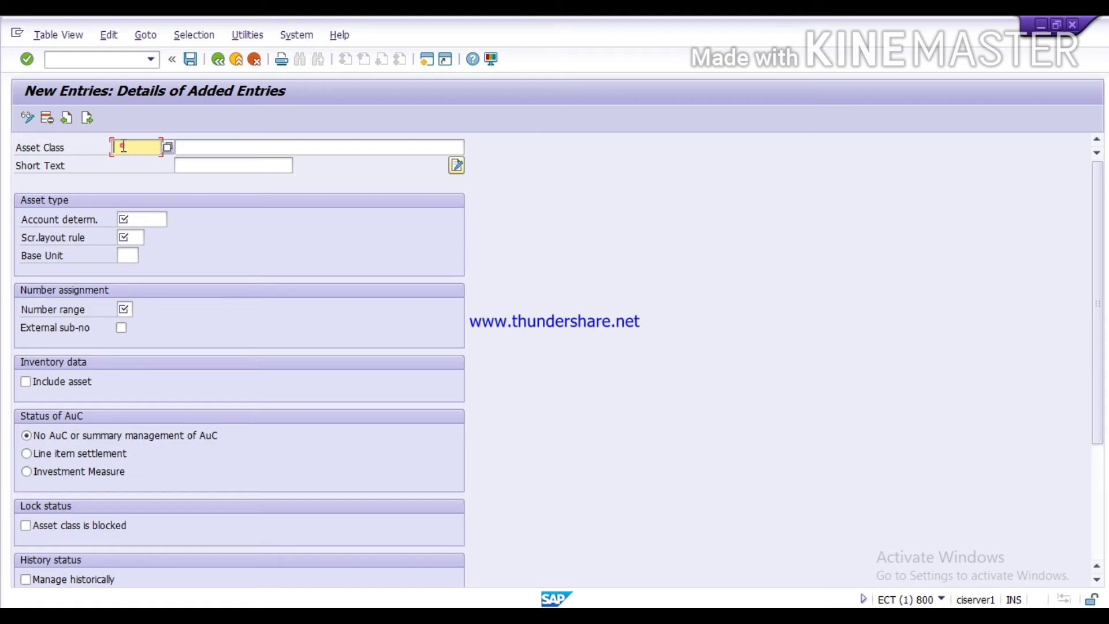
Enter ta01 as the asset class of the new entry, with the short text "asset class for buil".
{"action": "type", "text": "ta01"}
{"action": "left_click", "coordinate": [200, 165]}
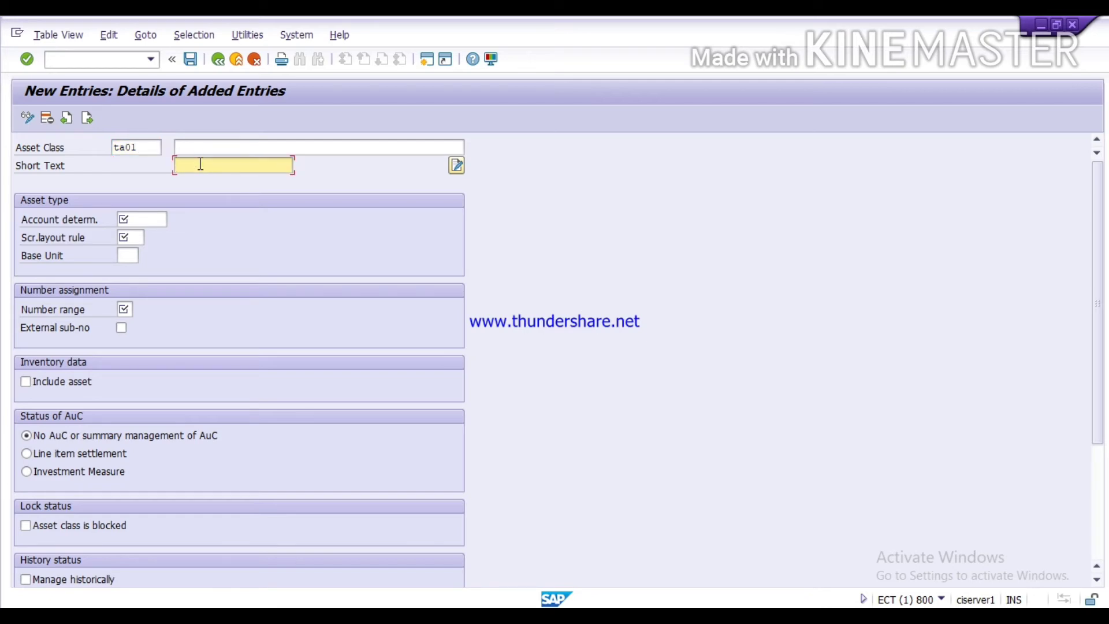
{"action": "type", "text": "asset class for buil"}
Set the account determination to TA01, a/c determination for building, from the list of possible entries.
{"action": "left_click", "coordinate": [153, 219]}
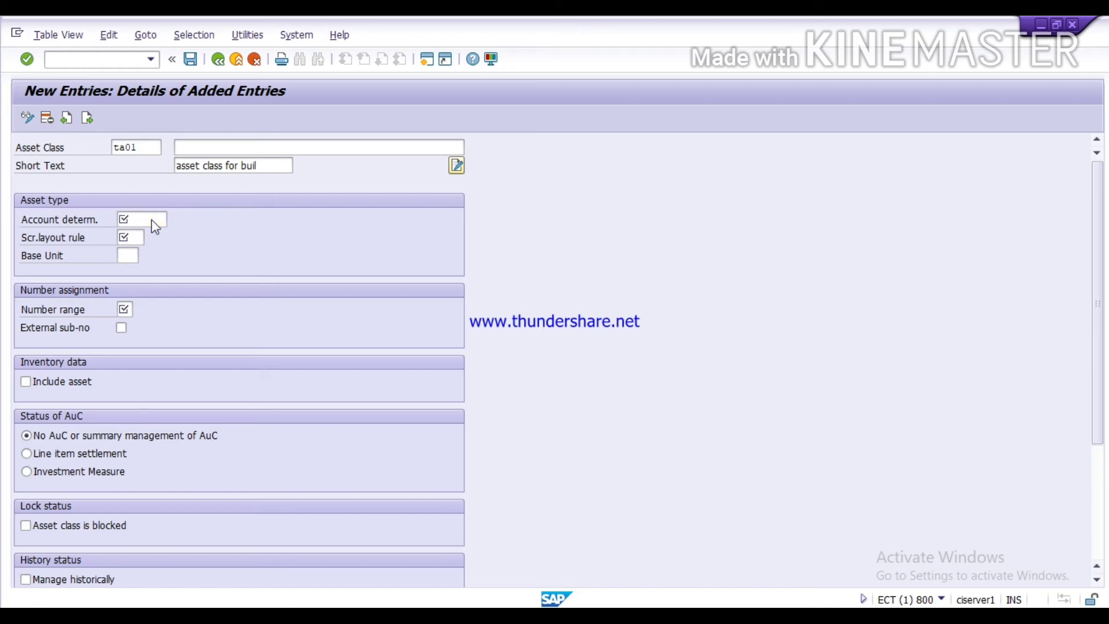
{"action": "key", "text": "F4"}
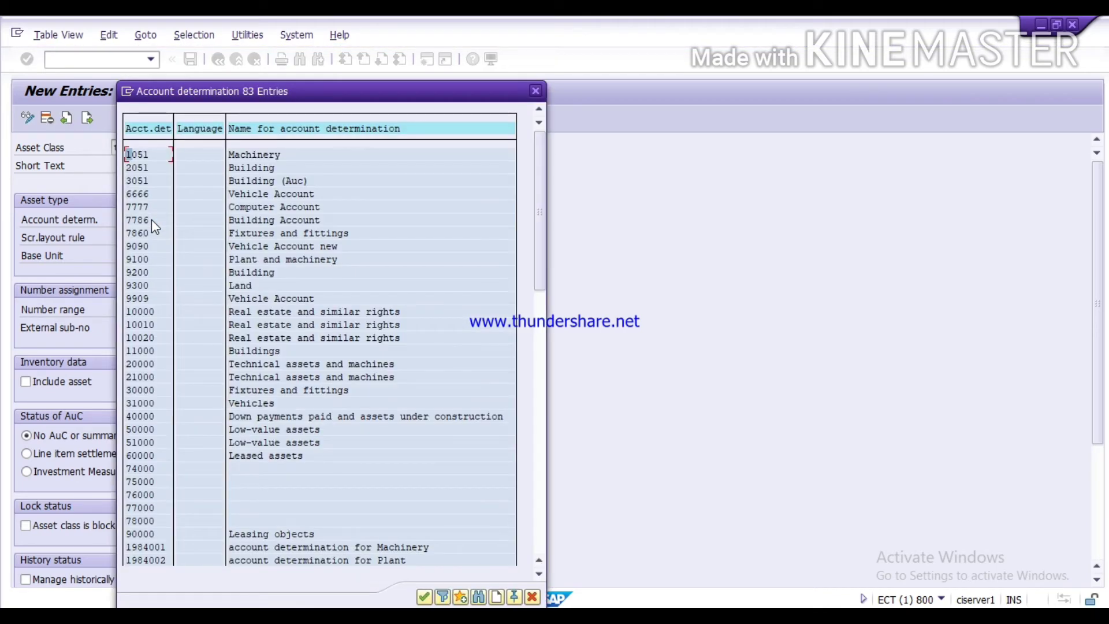
{"action": "key", "text": "Down"}
{"action": "key", "text": "Down"}
{"action": "key", "text": "Down"}
{"action": "key", "text": "Down"}
{"action": "key", "text": "Down"}
{"action": "key", "text": "Down"}
{"action": "key", "text": "Down"}
{"action": "key", "text": "Down"}
{"action": "key", "text": "Down"}
{"action": "key", "text": "Down"}
{"action": "key", "text": "Down"}
{"action": "key", "text": "Down"}
{"action": "key", "text": "Down"}
{"action": "key", "text": "Down"}
{"action": "key", "text": "Down"}
{"action": "key", "text": "Down"}
{"action": "key", "text": "Down"}
{"action": "key", "text": "Down"}
{"action": "key", "text": "Down"}
{"action": "key", "text": "Down"}
{"action": "key", "text": "Down"}
{"action": "key", "text": "Down"}
{"action": "key", "text": "Down"}
{"action": "key", "text": "Down"}
{"action": "key", "text": "Down"}
{"action": "key", "text": "Down"}
{"action": "key", "text": "Down"}
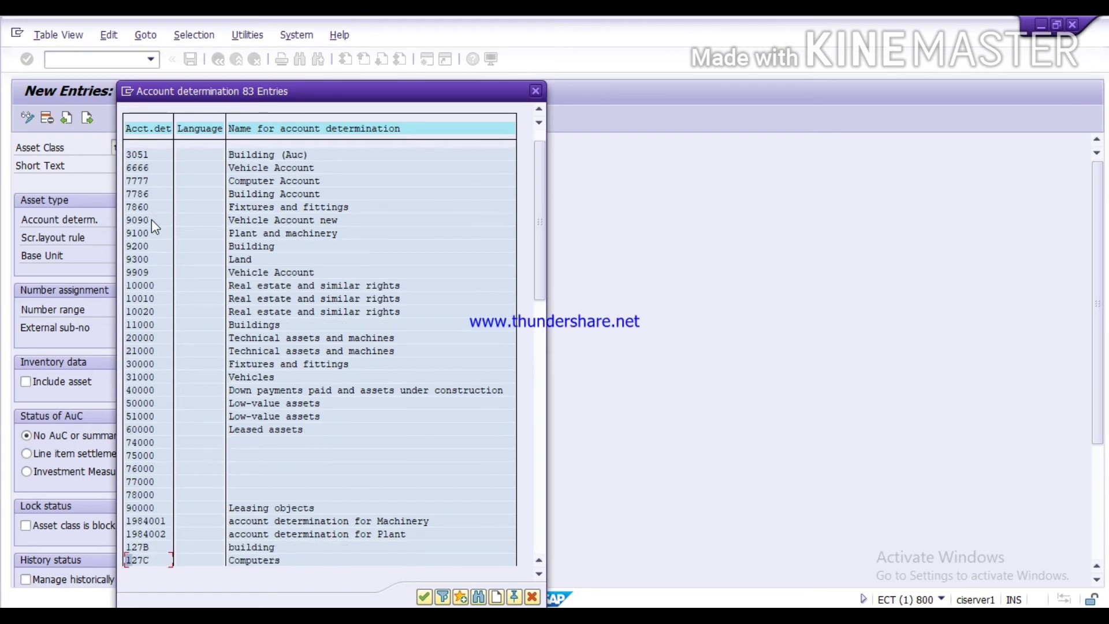
{"action": "key", "text": "Down"}
{"action": "key", "text": "Down"}
{"action": "key", "text": "Down"}
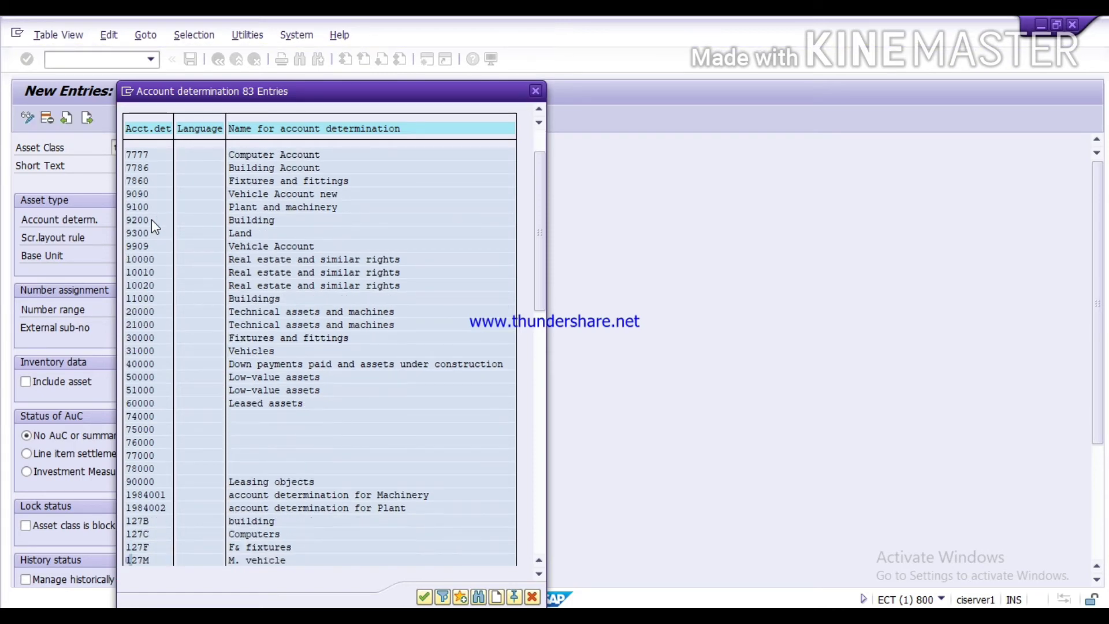
{"action": "key", "text": "Down"}
{"action": "key", "text": "Down"}
{"action": "key", "text": "Down"}
{"action": "key", "text": "Down"}
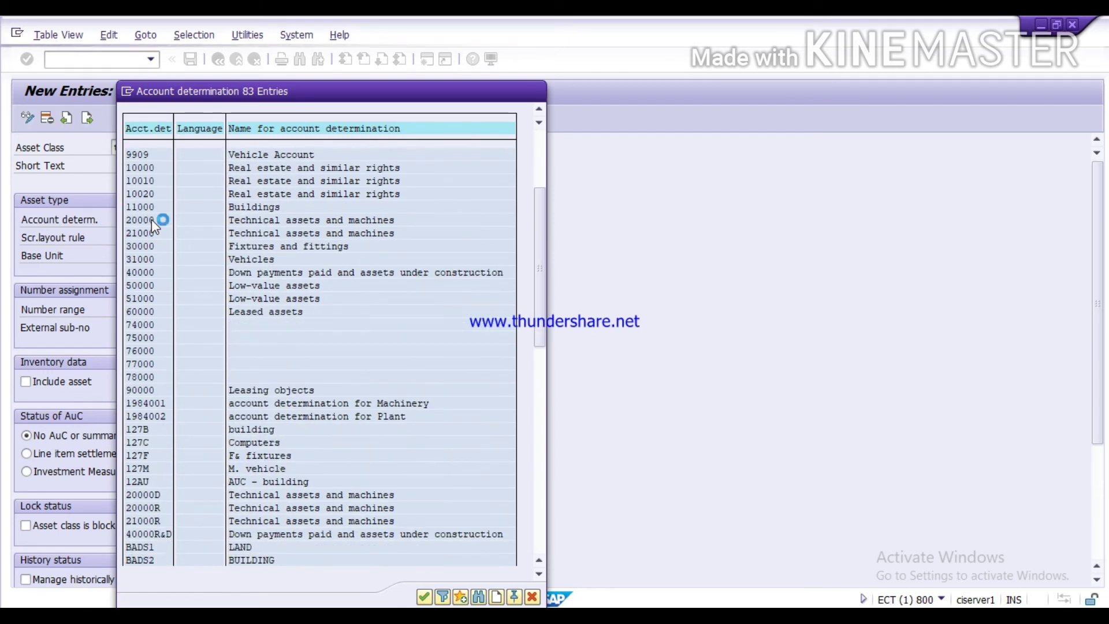
{"action": "key", "text": "Down"}
{"action": "key", "text": "Down"}
{"action": "key", "text": "Down"}
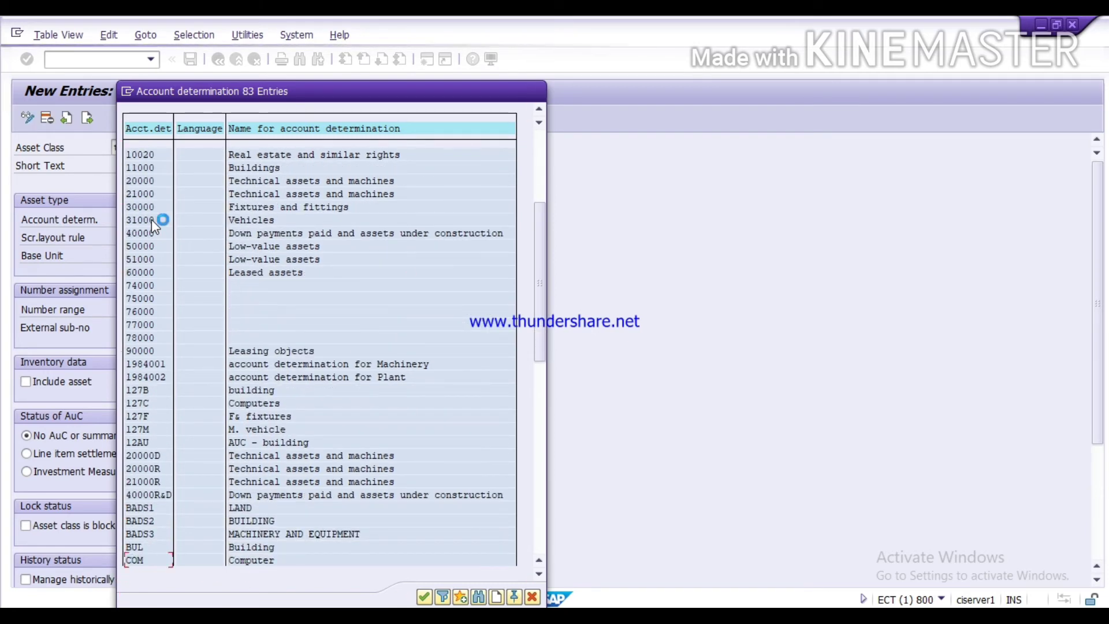
{"action": "key", "text": "Down"}
{"action": "key", "text": "Down"}
{"action": "key", "text": "Down"}
{"action": "key", "text": "Down"}
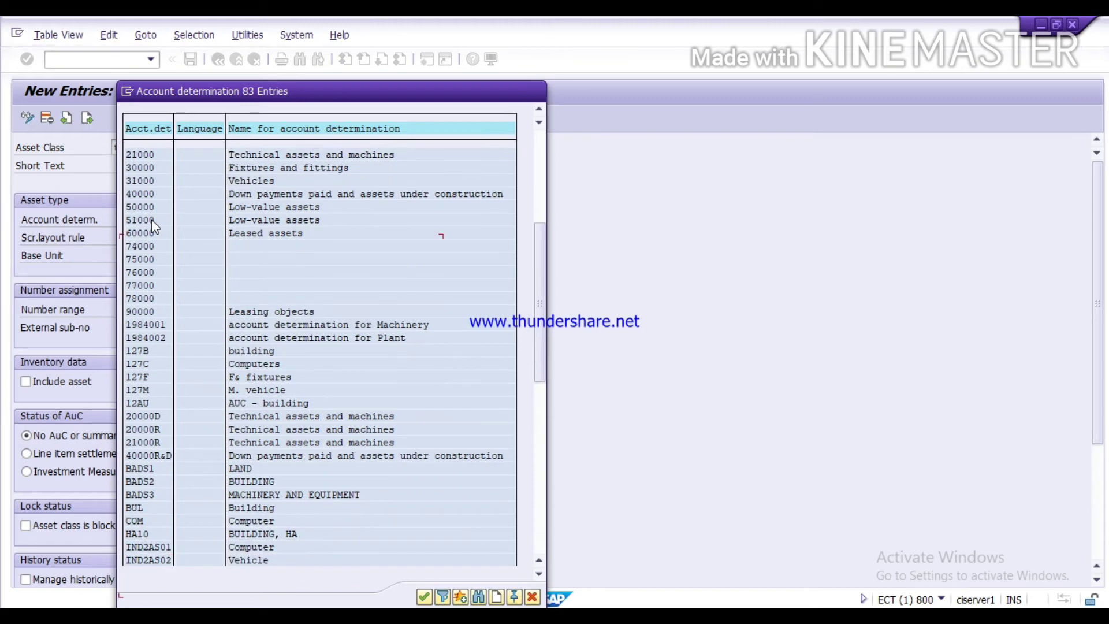
{"action": "key", "text": "Down"}
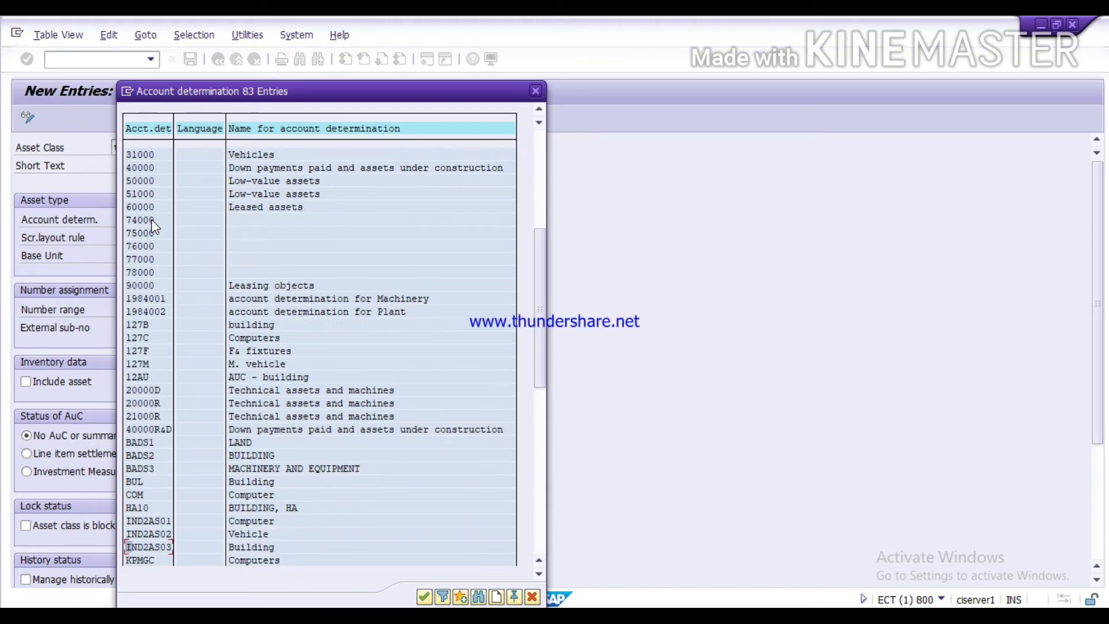
{"action": "key", "text": "Down"}
{"action": "key", "text": "Down"}
{"action": "key", "text": "Down"}
{"action": "key", "text": "Down"}
{"action": "key", "text": "Down"}
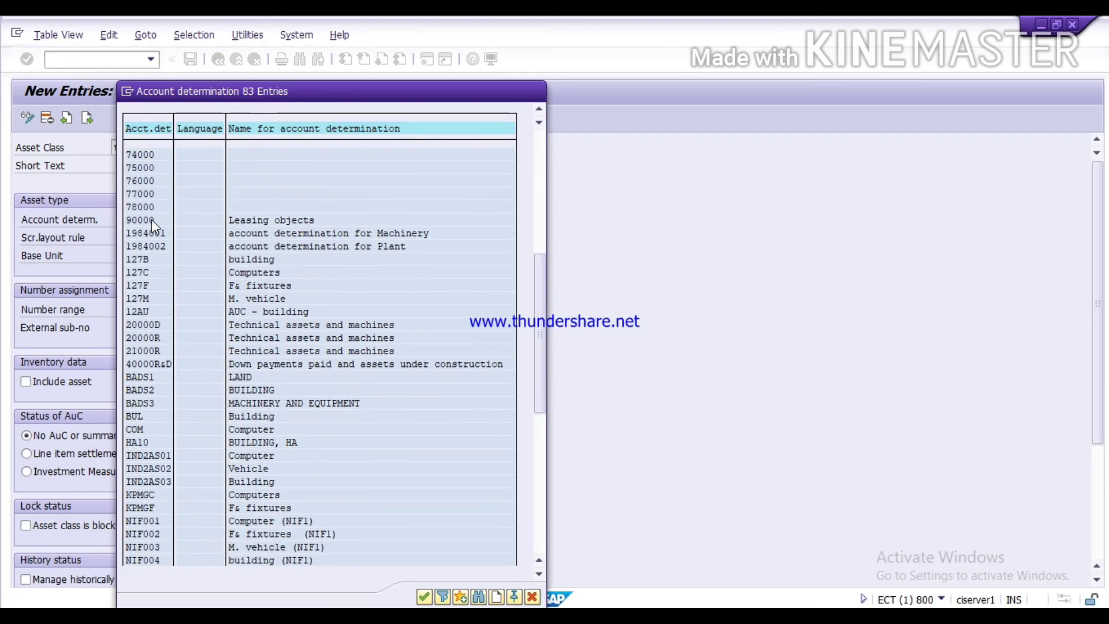
{"action": "key", "text": "Down"}
{"action": "key", "text": "Down"}
{"action": "key", "text": "Down"}
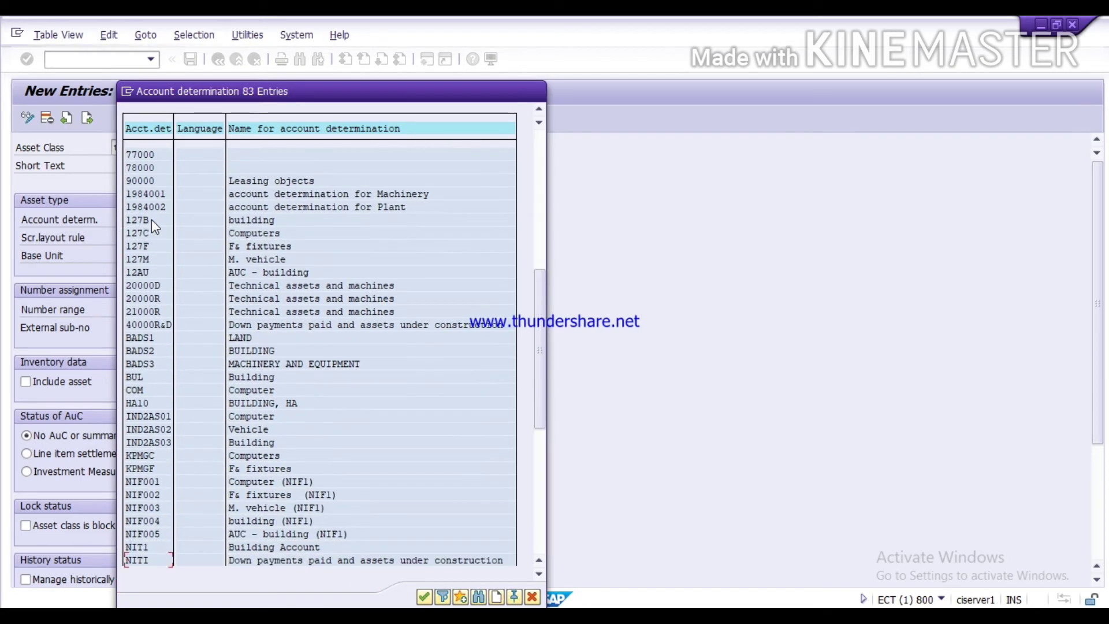
{"action": "key", "text": "Down"}
{"action": "key", "text": "Down"}
{"action": "key", "text": "Down"}
{"action": "key", "text": "Down"}
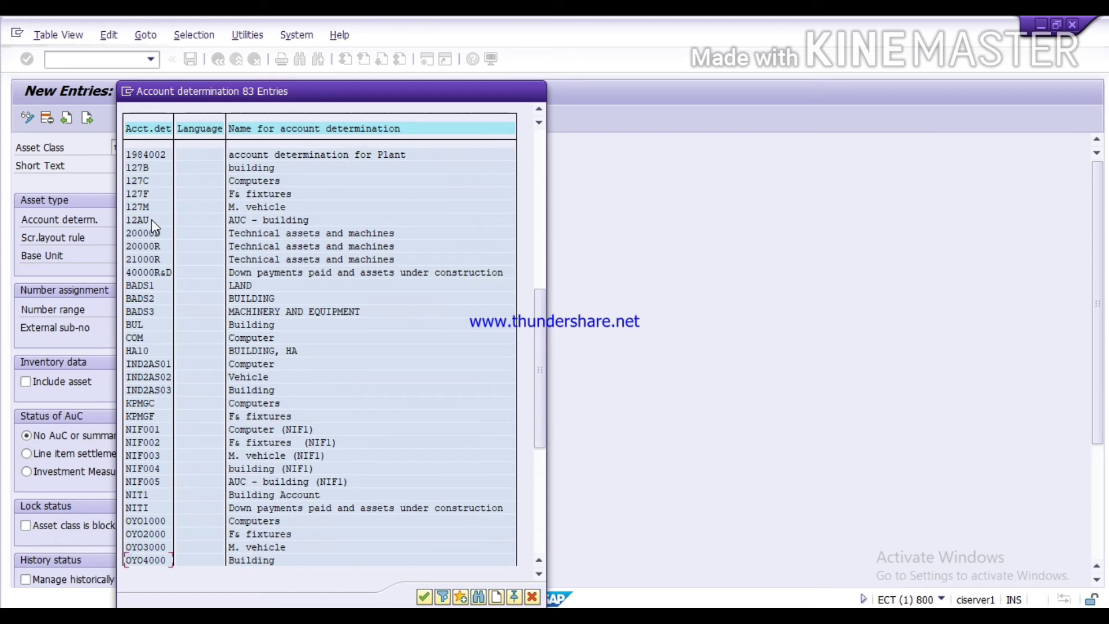
{"action": "key", "text": "Down"}
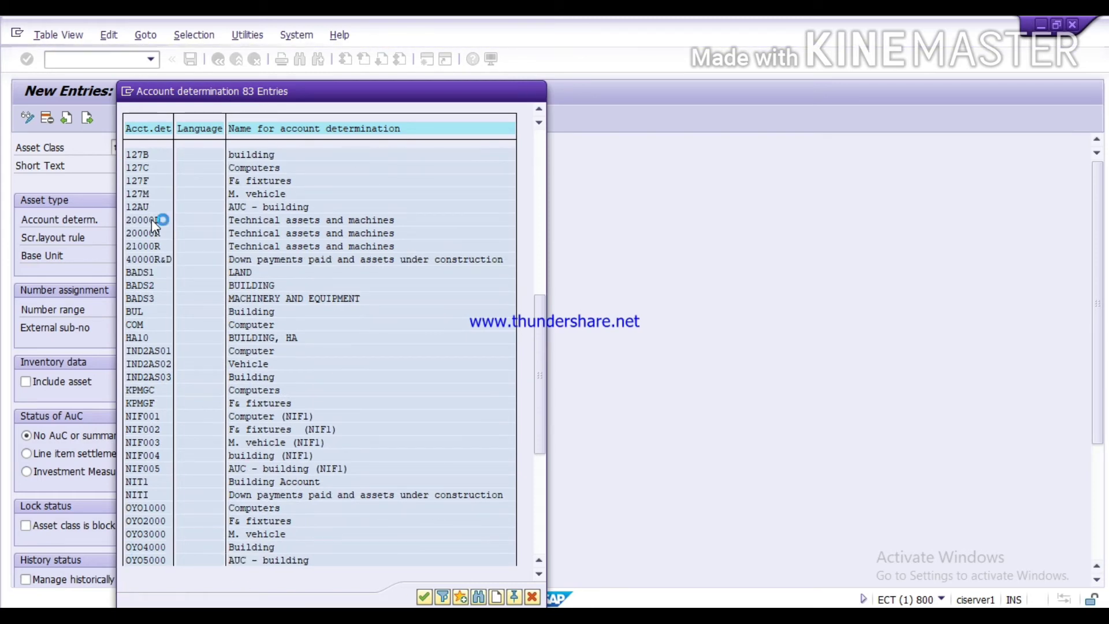
{"action": "key", "text": "Down"}
{"action": "key", "text": "Down"}
{"action": "key", "text": "Down"}
{"action": "key", "text": "Down"}
{"action": "key", "text": "Down"}
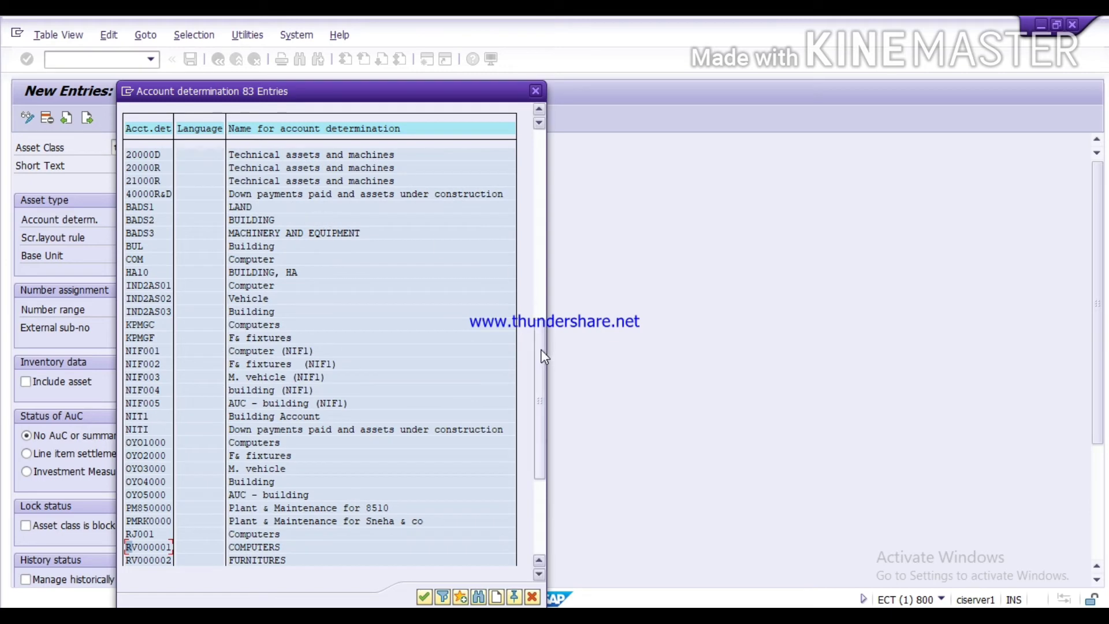
{"action": "left_click_drag", "start_coordinate": [540, 348], "coordinate": [549, 428]}
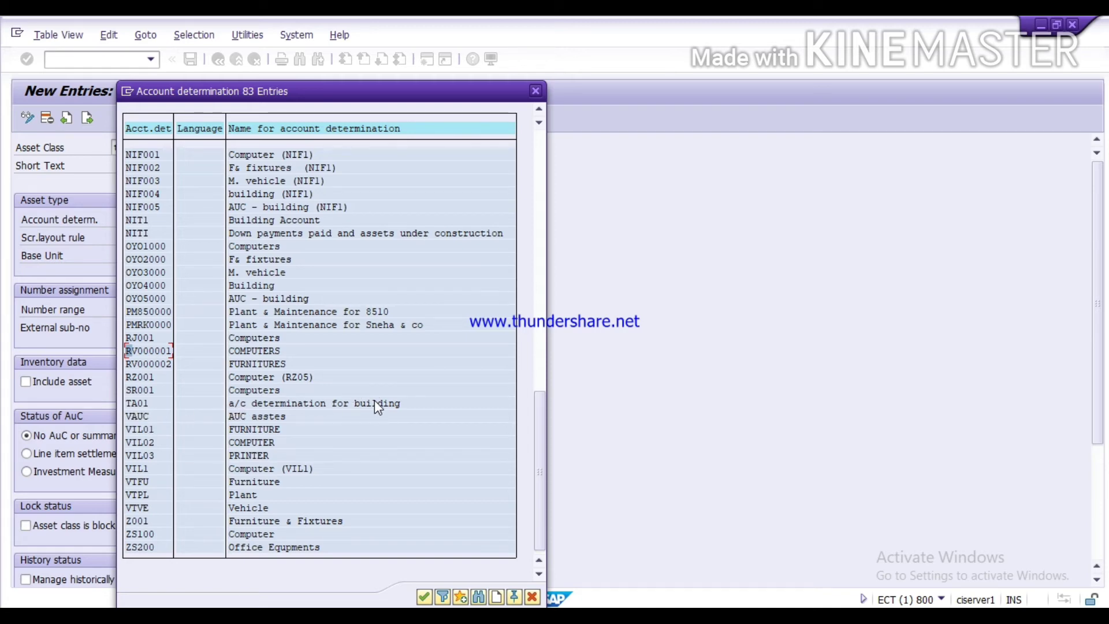
{"action": "double_click", "coordinate": [354, 399]}
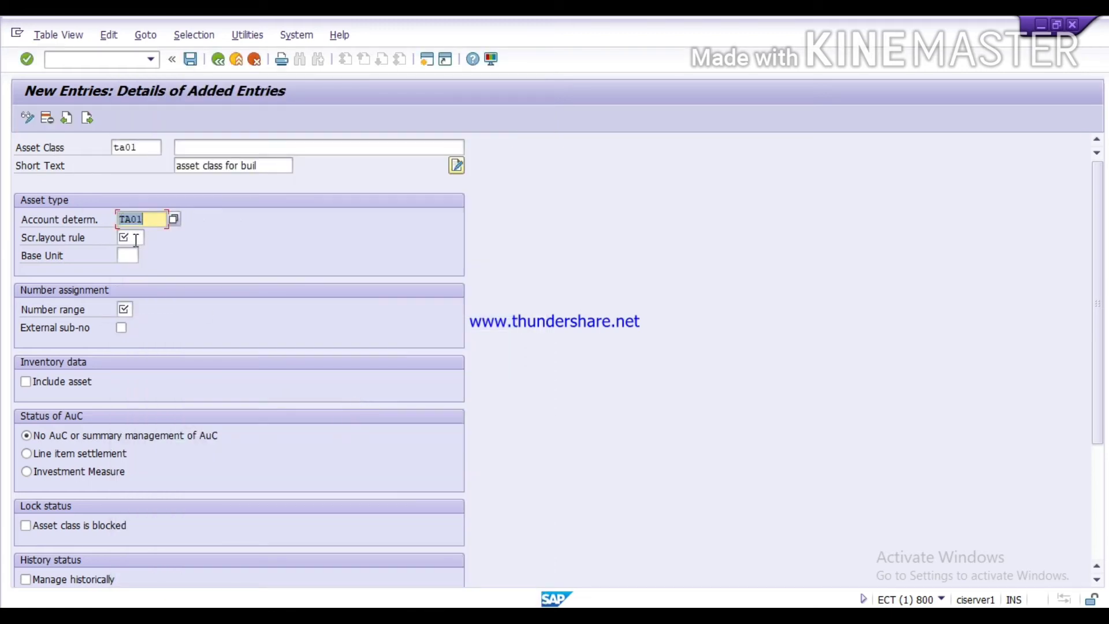
Set the screen layout rule to TA01, Buildings for tata, from the available screen layouts.
{"action": "left_click", "coordinate": [135, 238]}
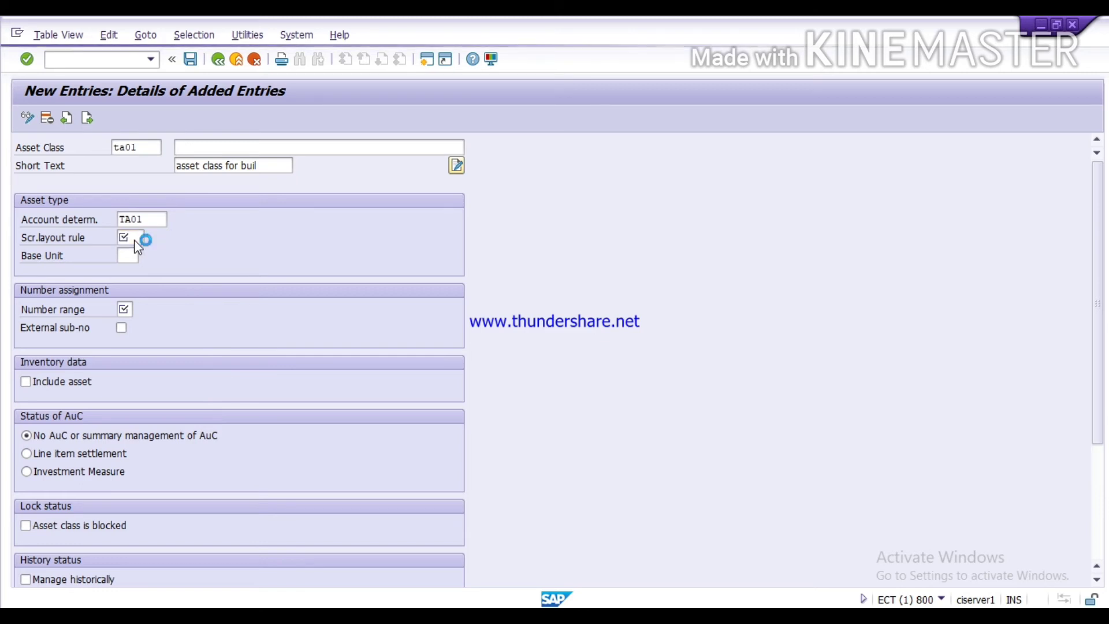
{"action": "left_click", "coordinate": [135, 240]}
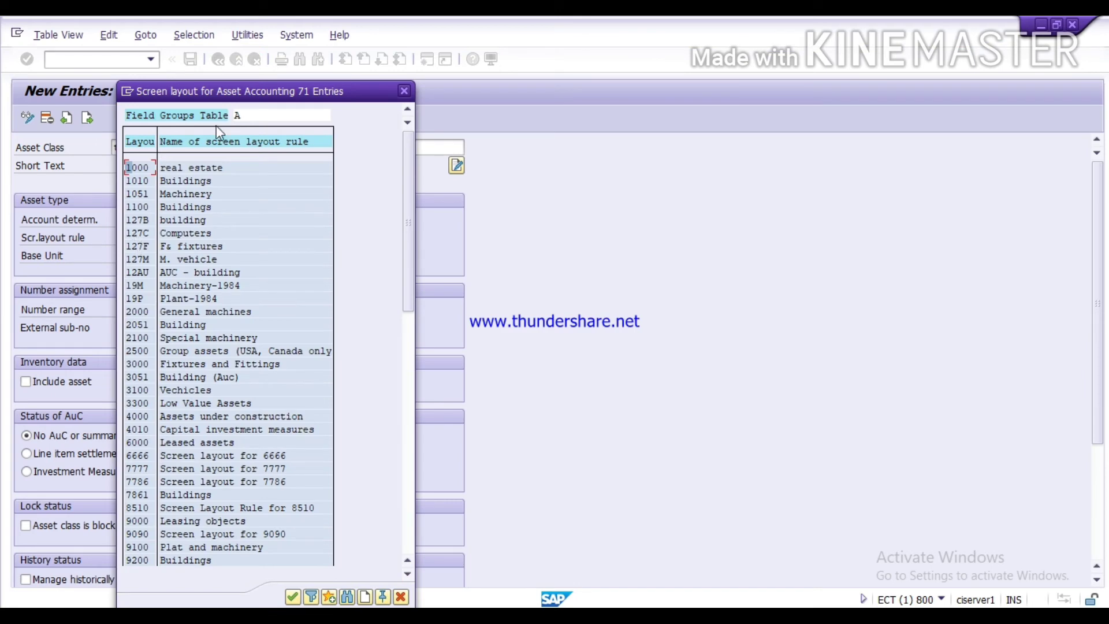
{"action": "left_click_drag", "start_coordinate": [249, 97], "coordinate": [394, 26]}
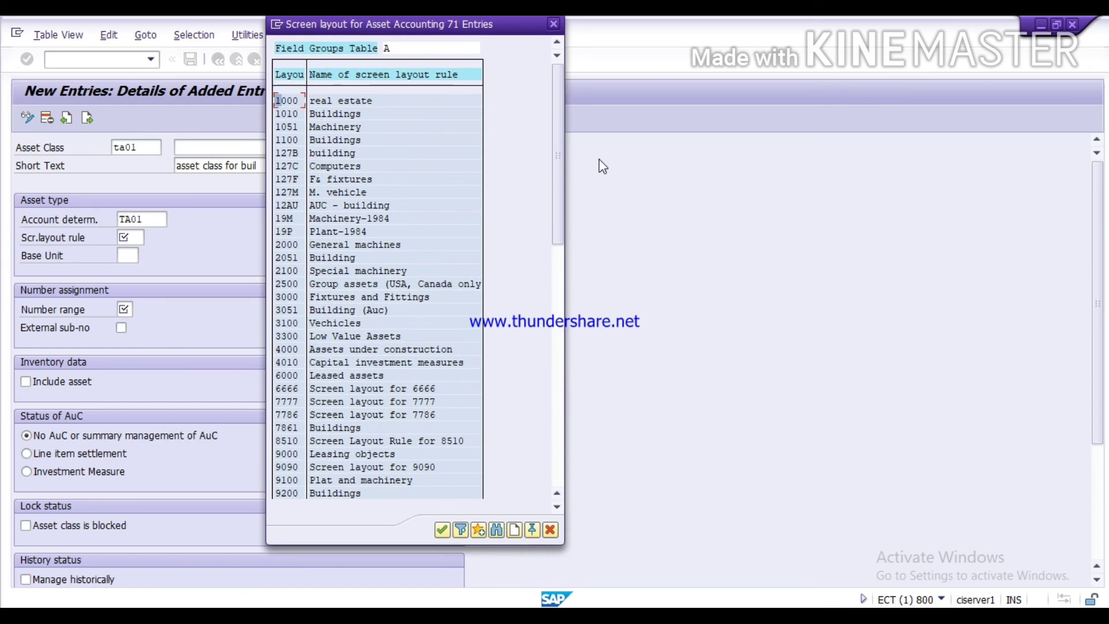
{"action": "left_click", "coordinate": [556, 177]}
{"action": "left_click_drag", "start_coordinate": [556, 176], "coordinate": [553, 284]}
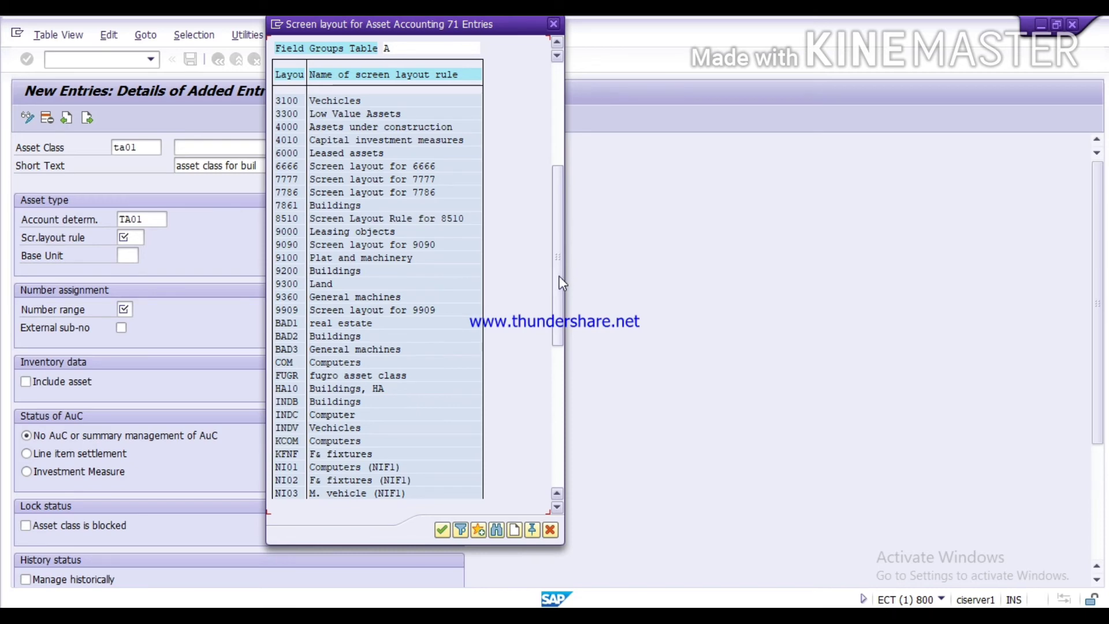
{"action": "left_click_drag", "start_coordinate": [559, 275], "coordinate": [549, 432]}
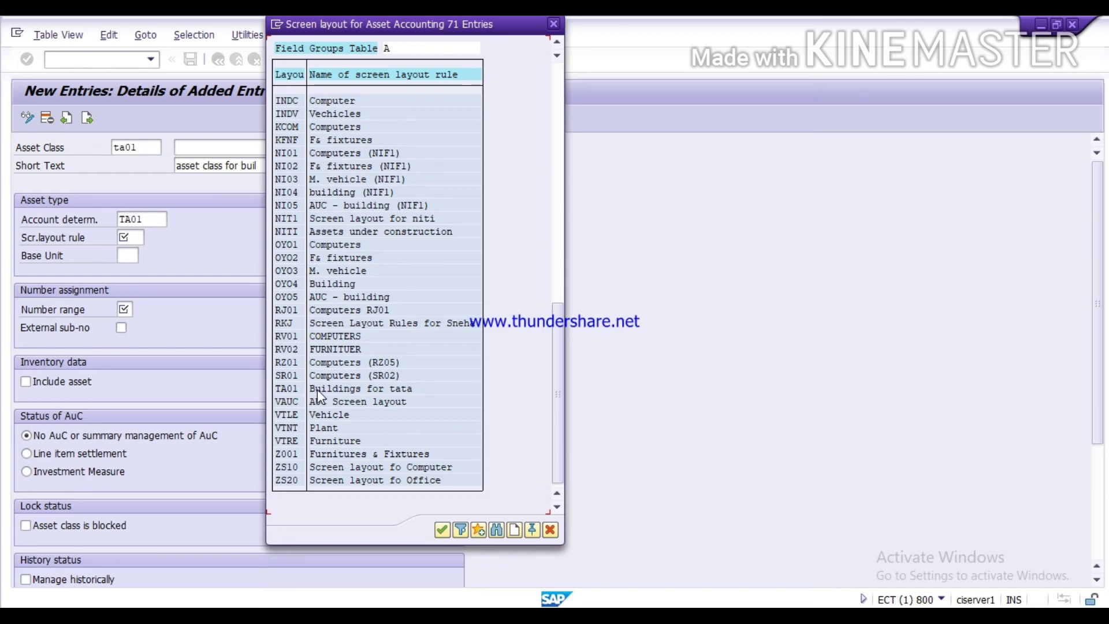
{"action": "double_click", "coordinate": [354, 390]}
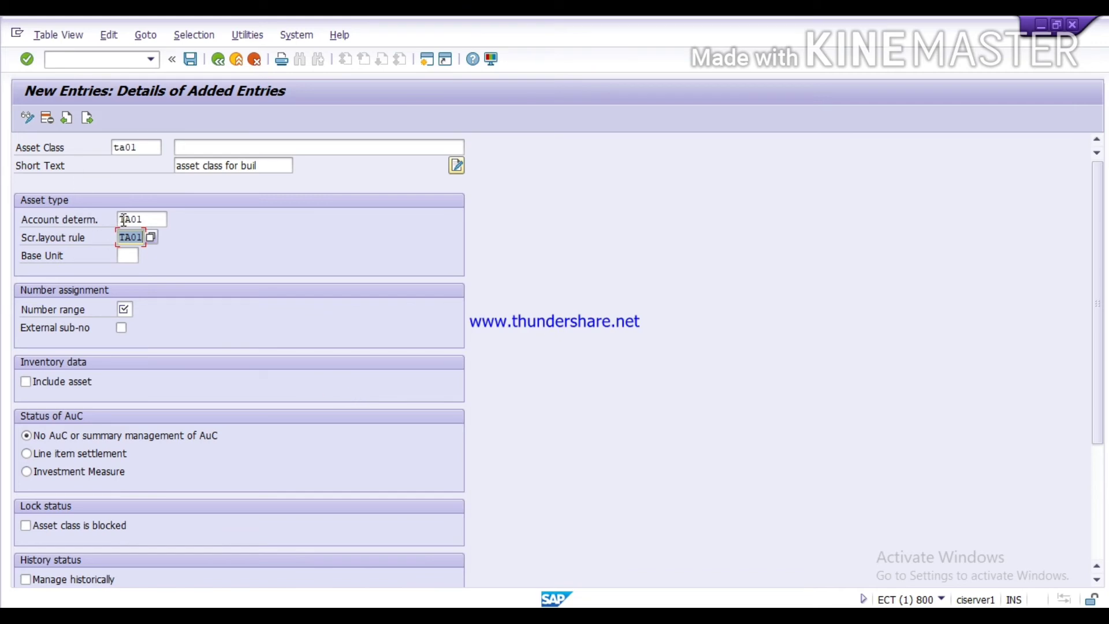
Set the base unit of the asset class to EA (Each) from the list of measurement units.
{"action": "left_click", "coordinate": [128, 255]}
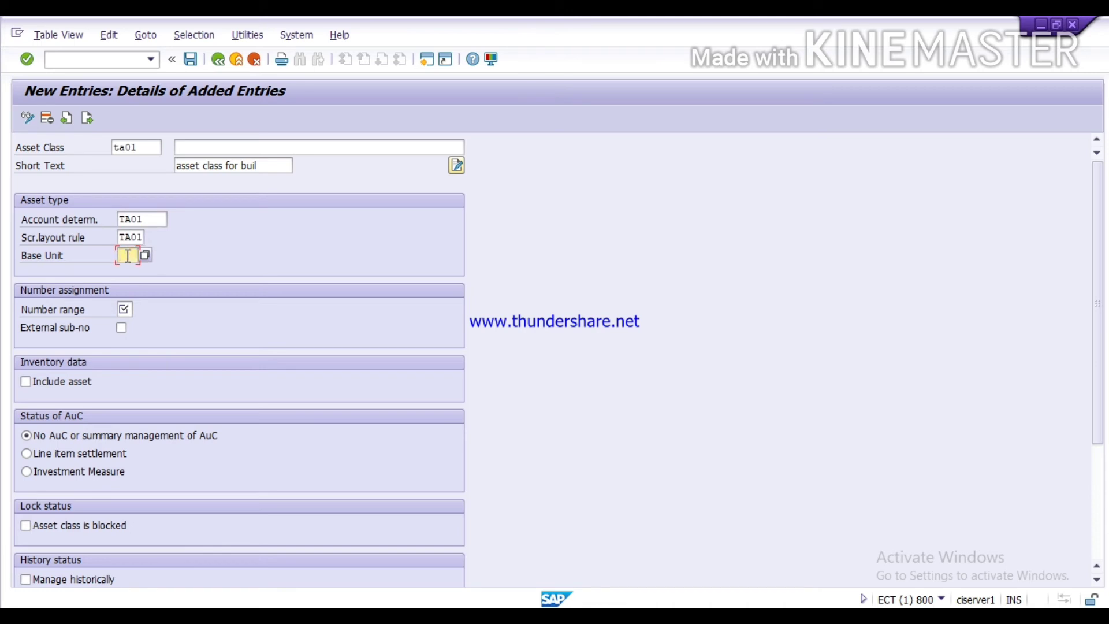
{"action": "key", "text": "F4"}
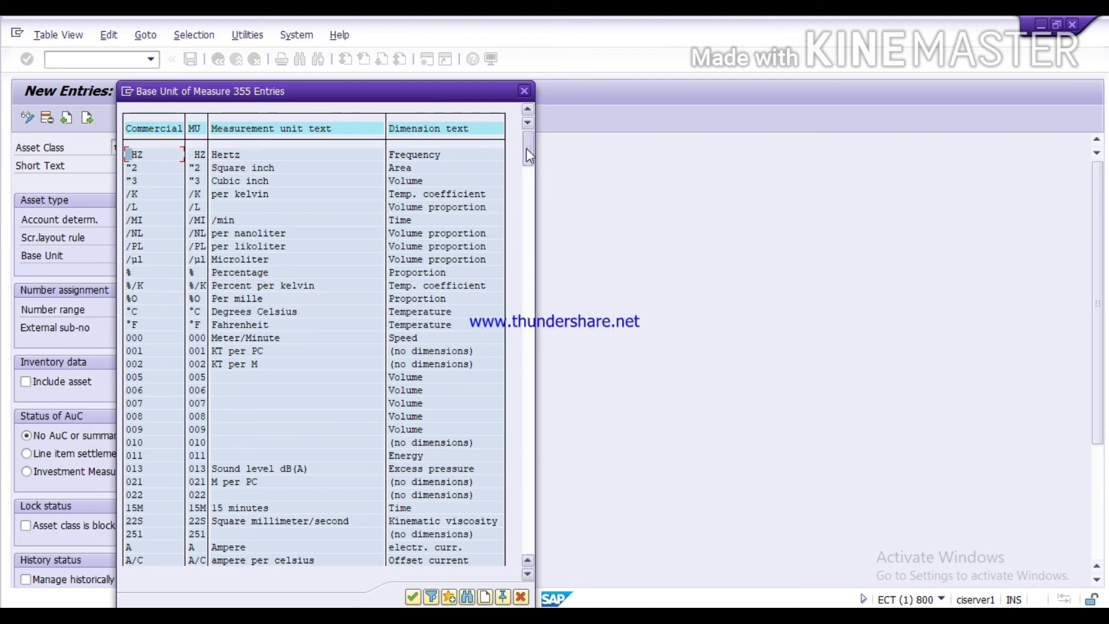
{"action": "left_click_drag", "start_coordinate": [527, 151], "coordinate": [528, 484]}
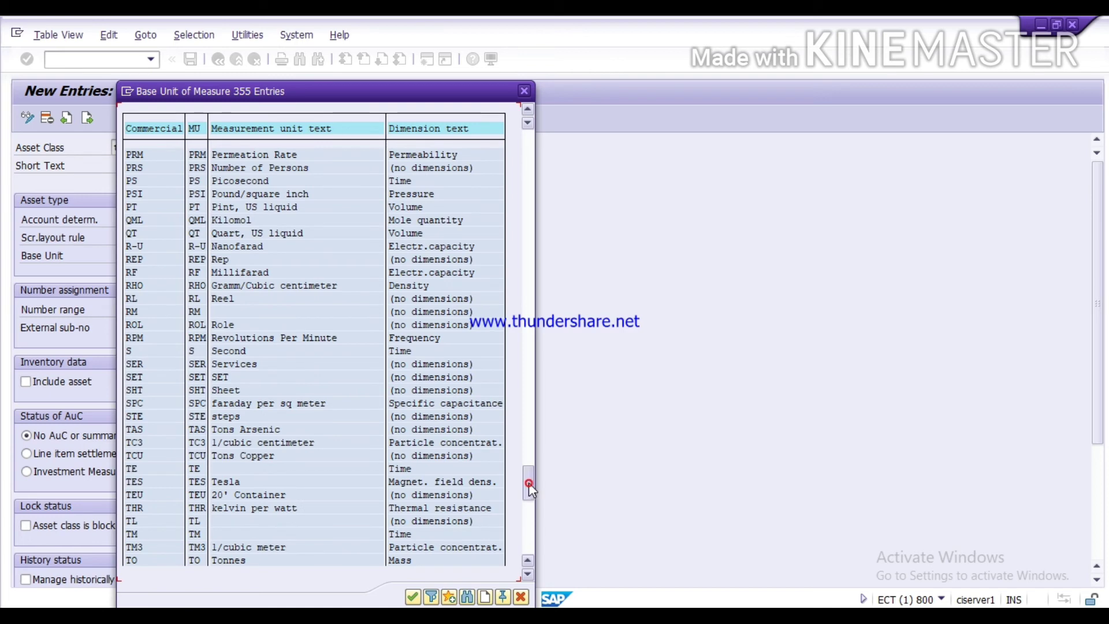
{"action": "left_click_drag", "start_coordinate": [527, 424], "coordinate": [527, 421]}
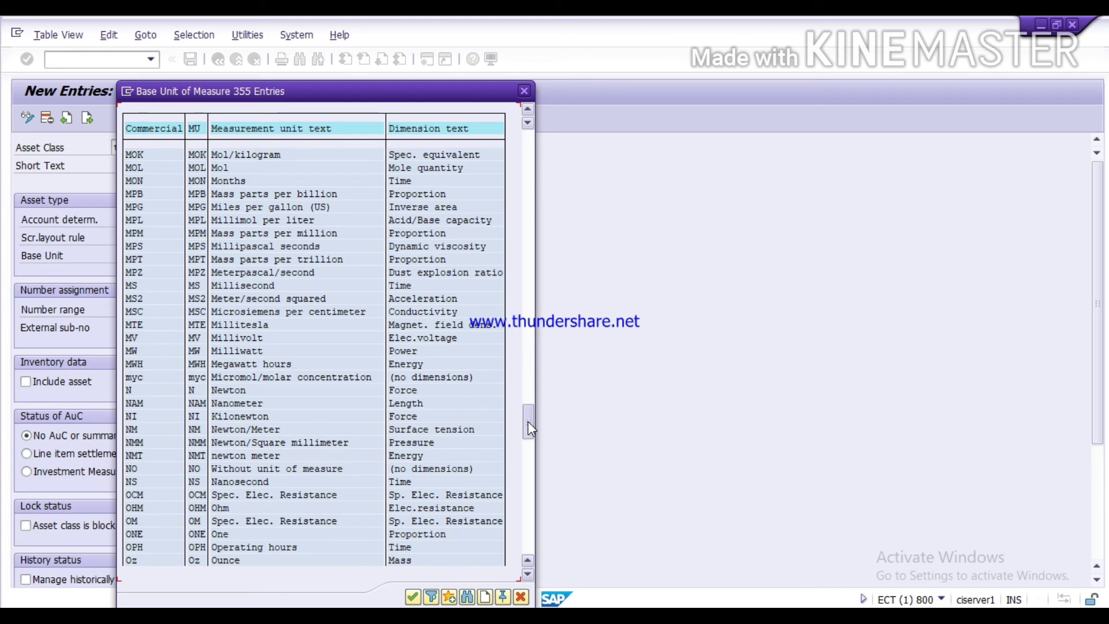
{"action": "left_click_drag", "start_coordinate": [528, 421], "coordinate": [521, 279]}
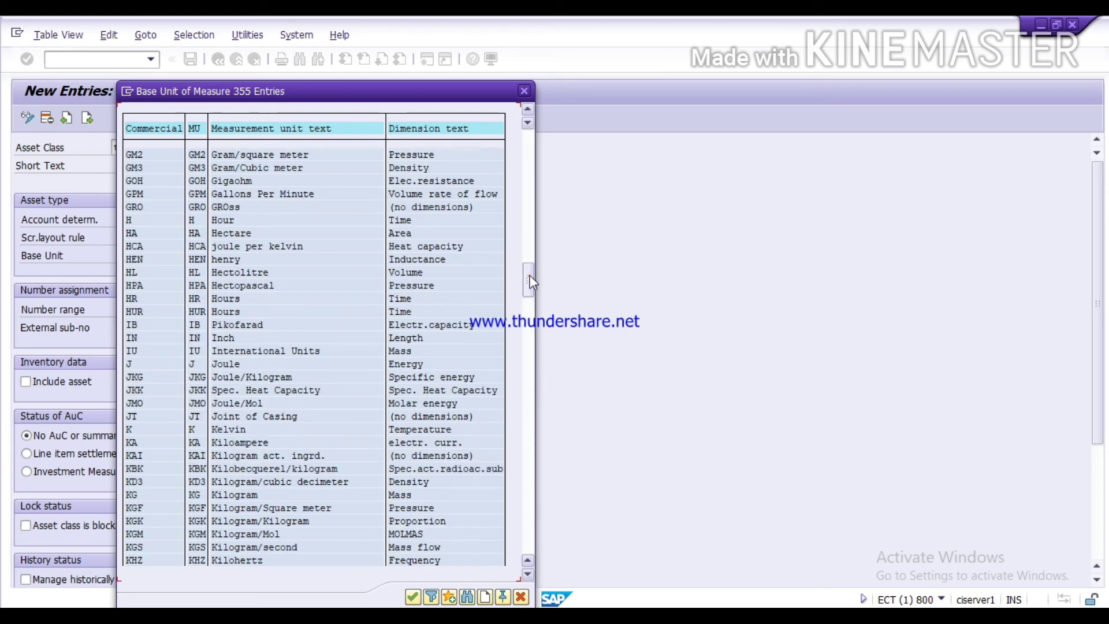
{"action": "left_click_drag", "start_coordinate": [528, 275], "coordinate": [524, 227]}
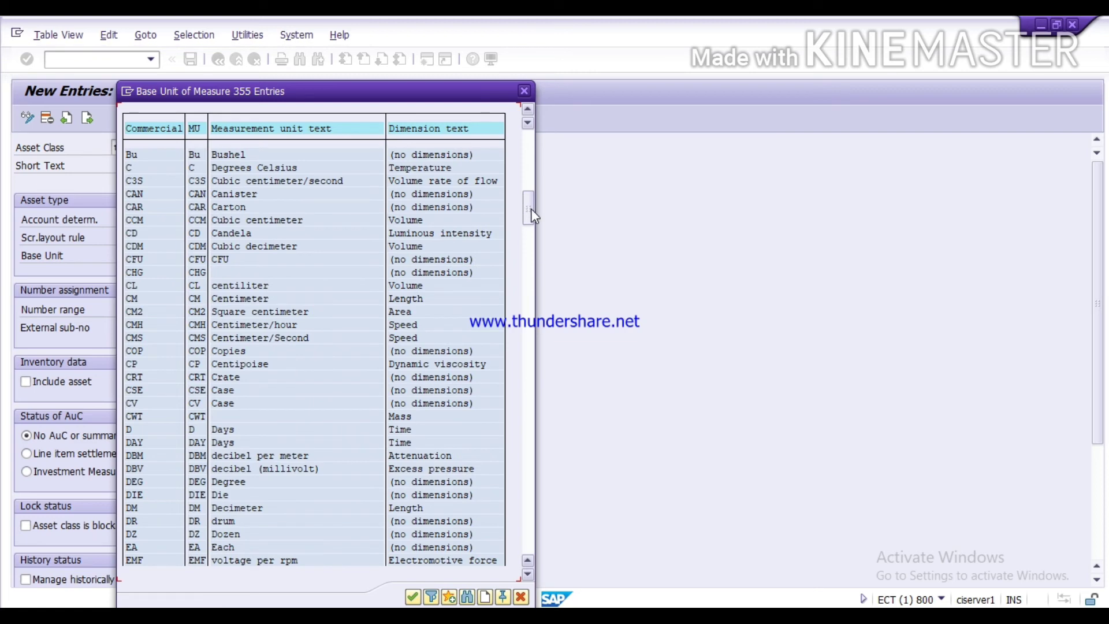
{"action": "left_click_drag", "start_coordinate": [532, 209], "coordinate": [530, 238]}
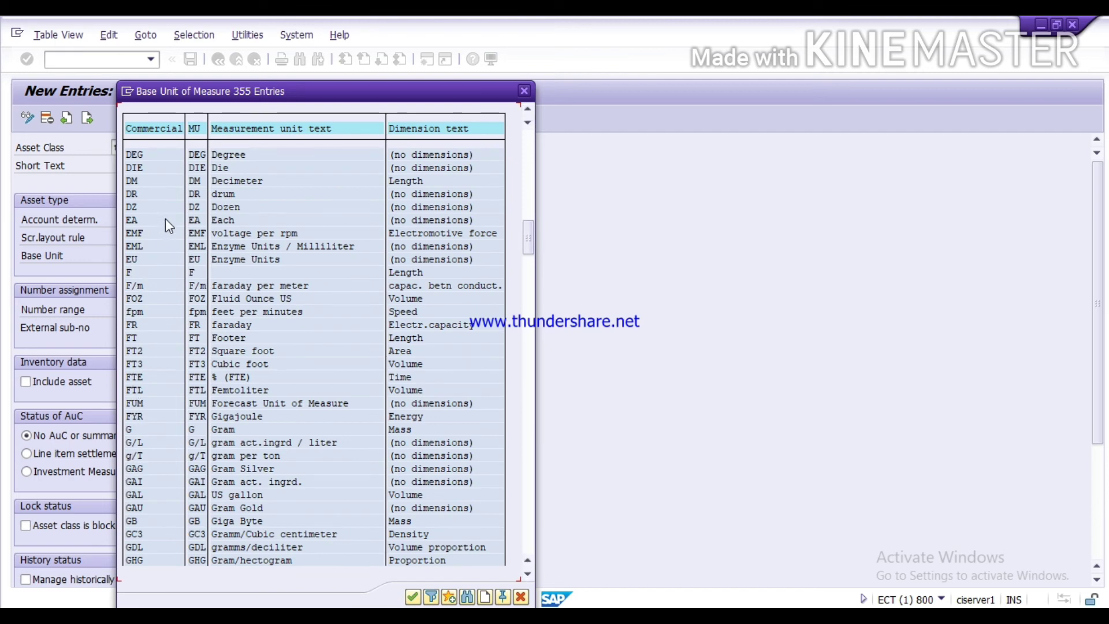
{"action": "double_click", "coordinate": [238, 220]}
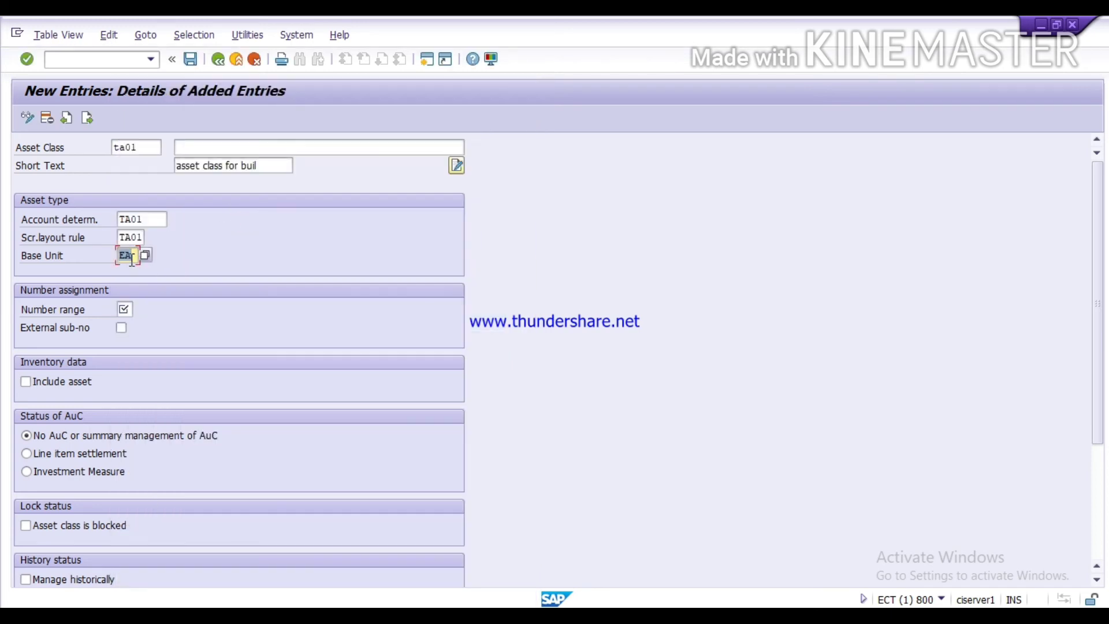
Check the available number ranges and set the number range of the asset class to 01.
{"action": "left_click", "coordinate": [126, 310]}
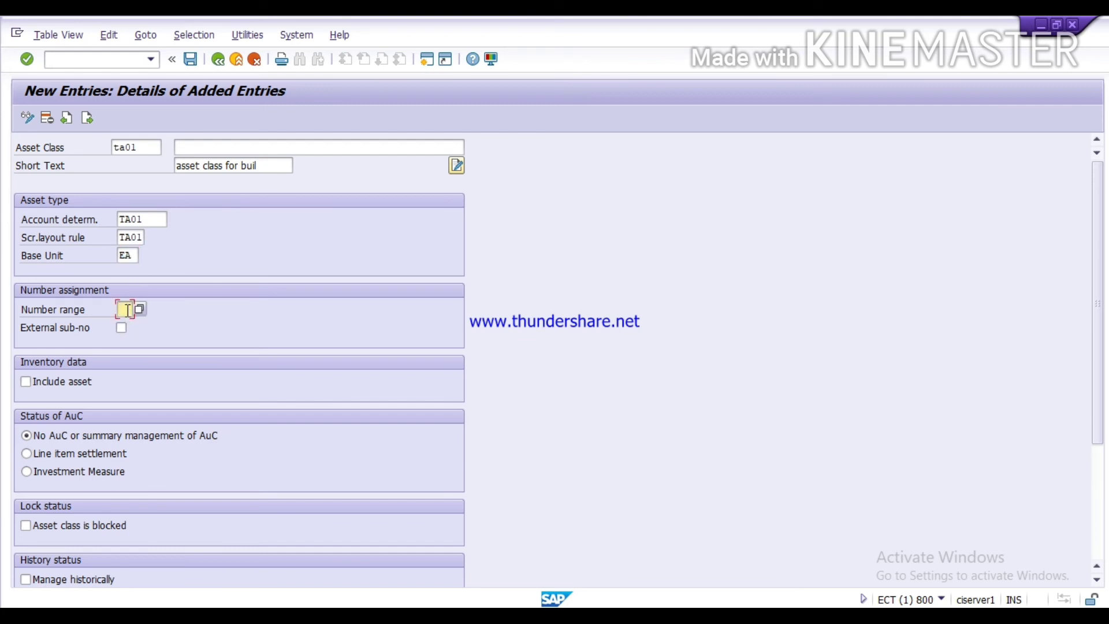
{"action": "key", "text": "F4"}
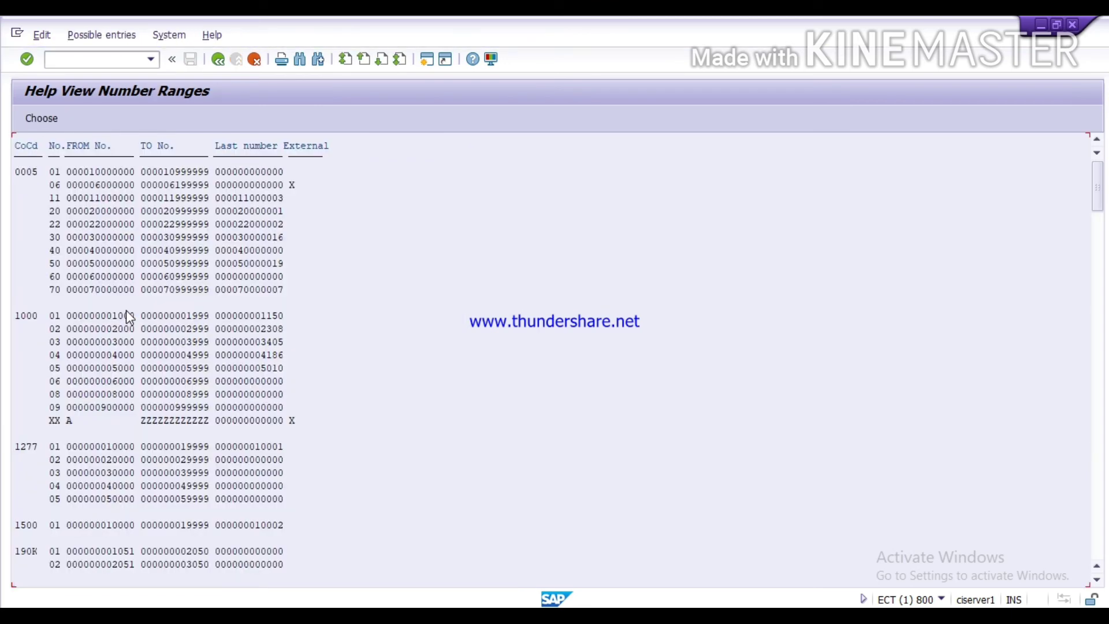
{"action": "scroll", "coordinate": [126, 312], "scroll_direction": "down", "scroll_amount": 5}
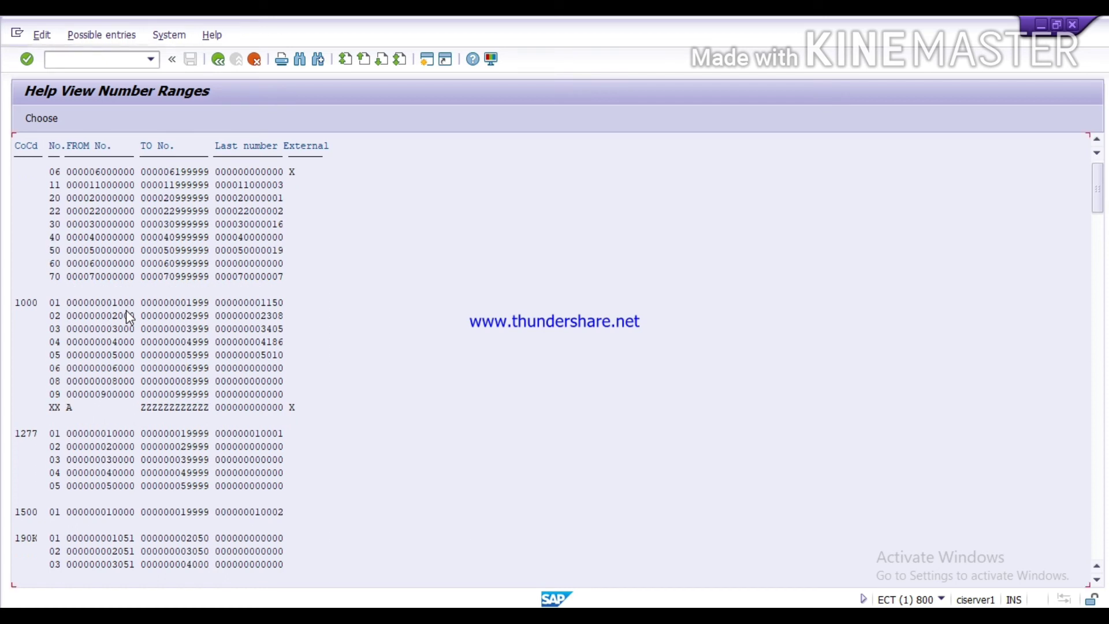
{"action": "scroll", "coordinate": [125, 315], "scroll_direction": "down", "scroll_amount": 6}
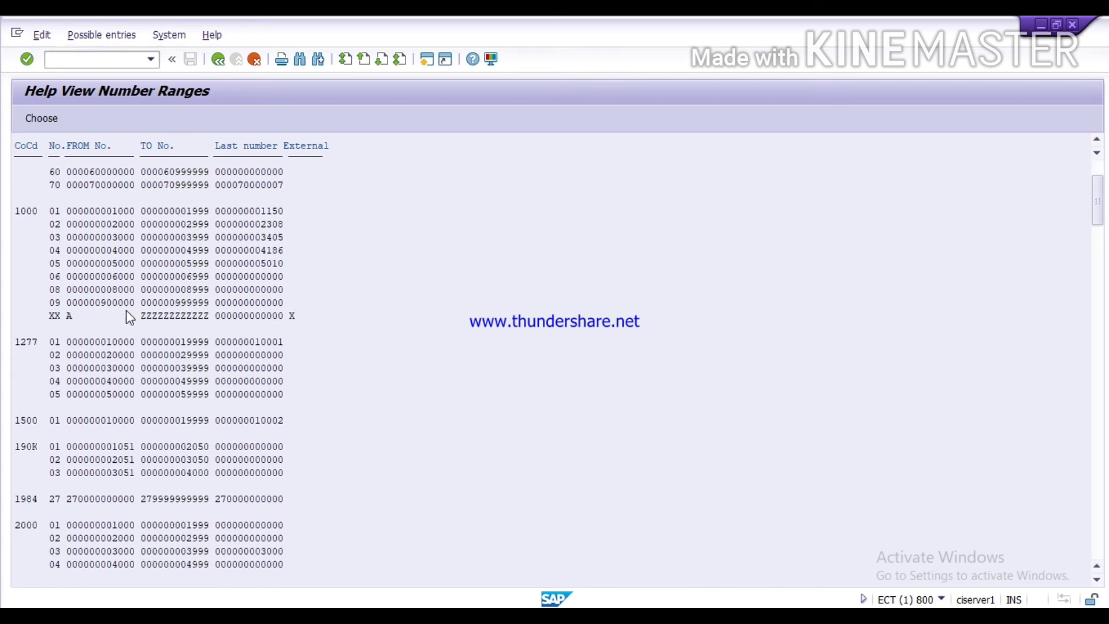
{"action": "scroll", "coordinate": [126, 315], "scroll_direction": "down", "scroll_amount": 4}
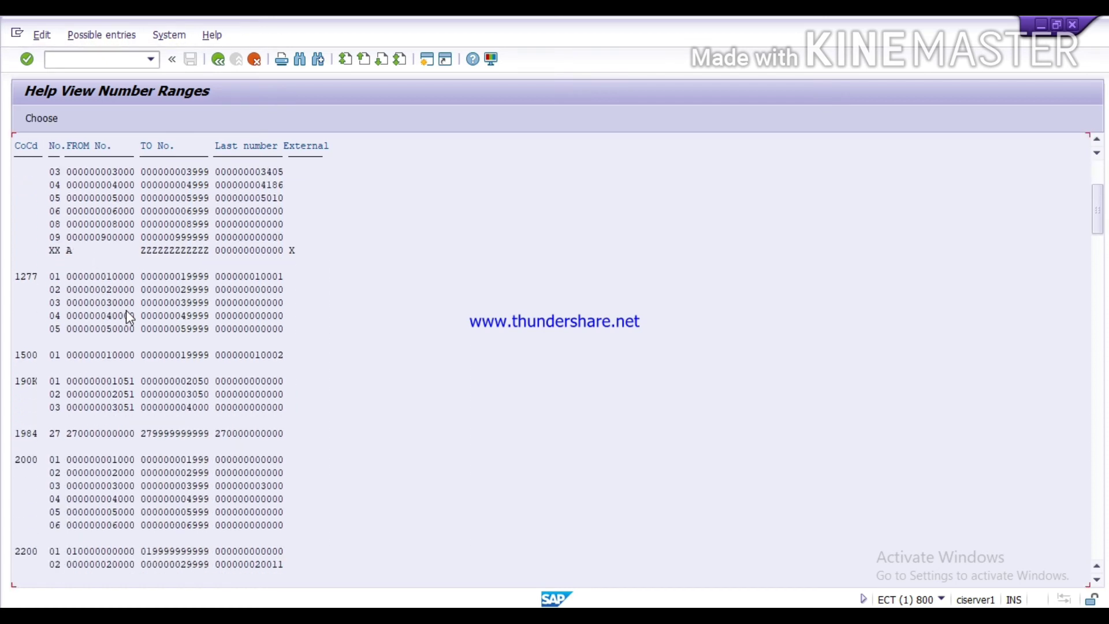
{"action": "scroll", "coordinate": [126, 309], "scroll_direction": "down", "scroll_amount": 4}
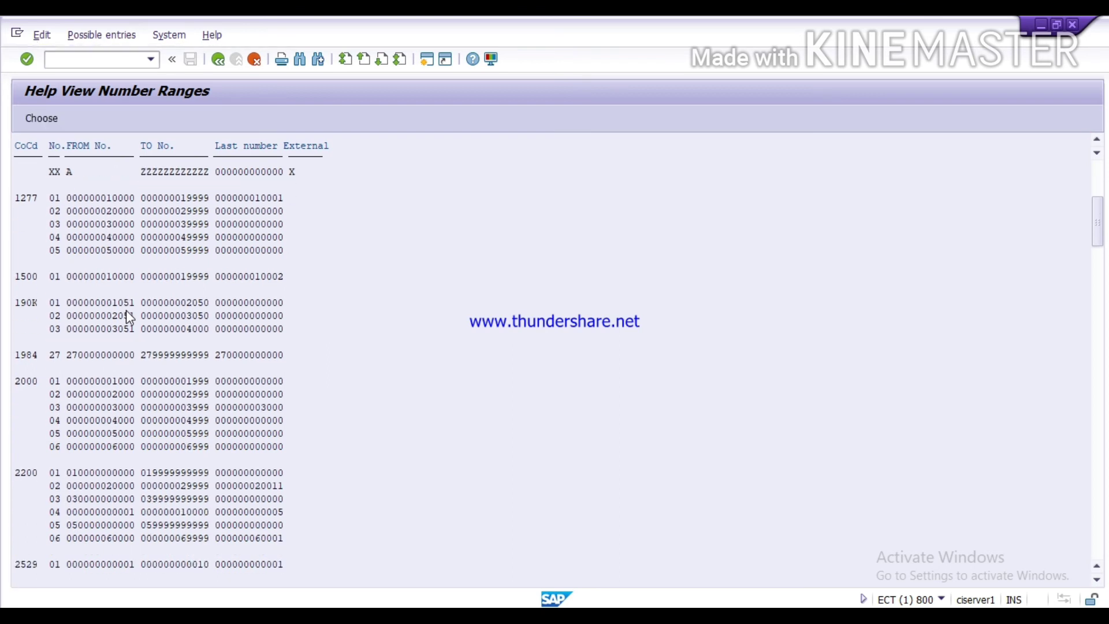
{"action": "scroll", "coordinate": [126, 310], "scroll_direction": "down", "scroll_amount": 1}
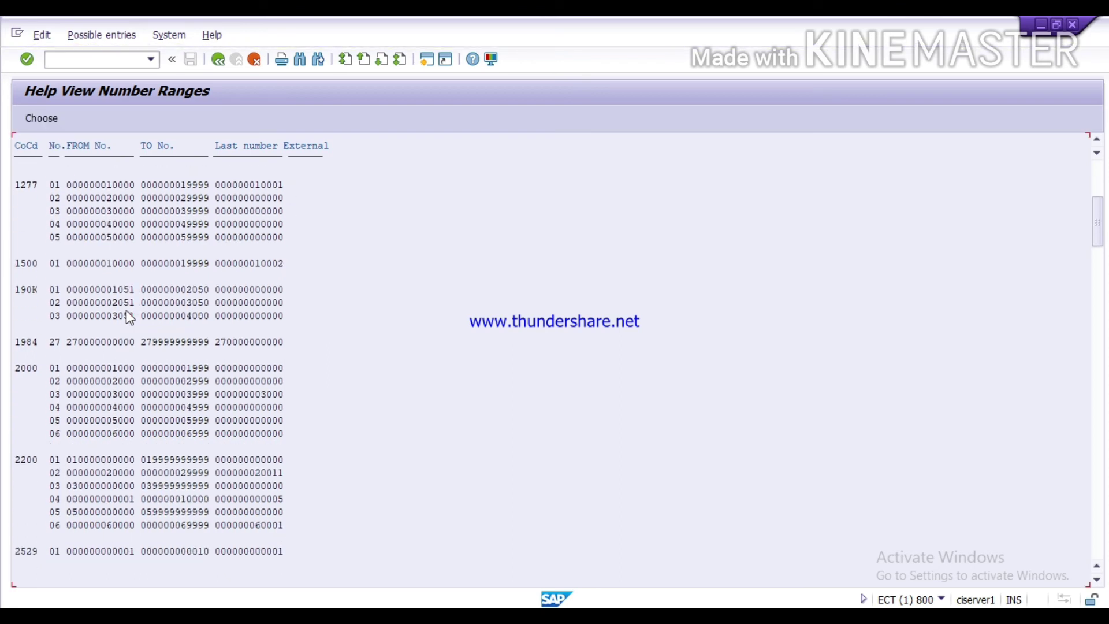
{"action": "left_click", "coordinate": [218, 61]}
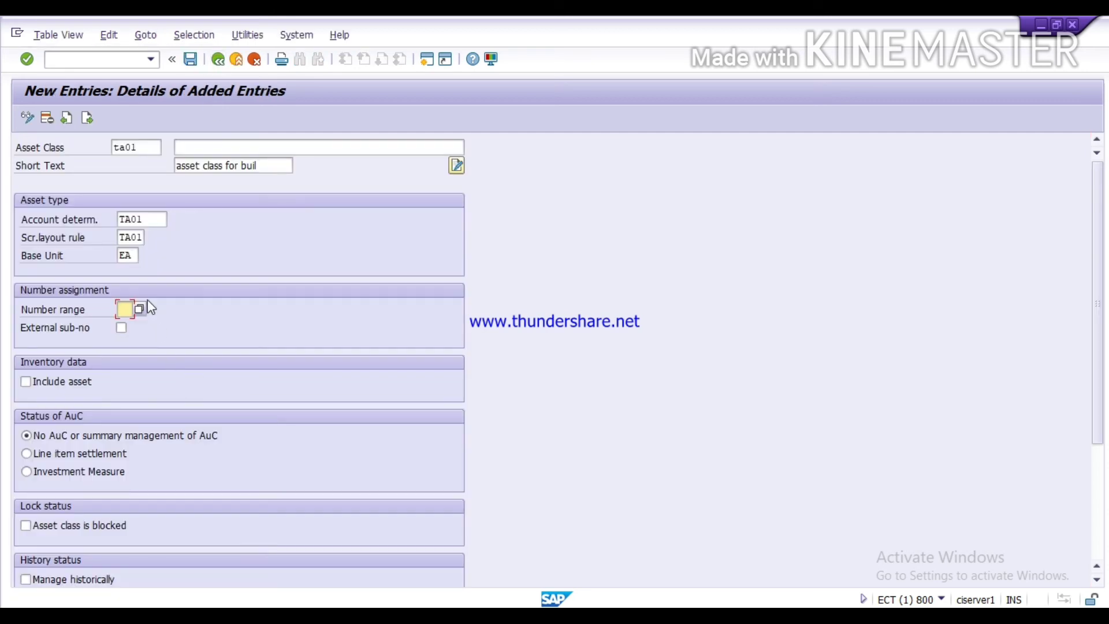
{"action": "type", "text": "01"}
{"action": "key", "text": "F10"}
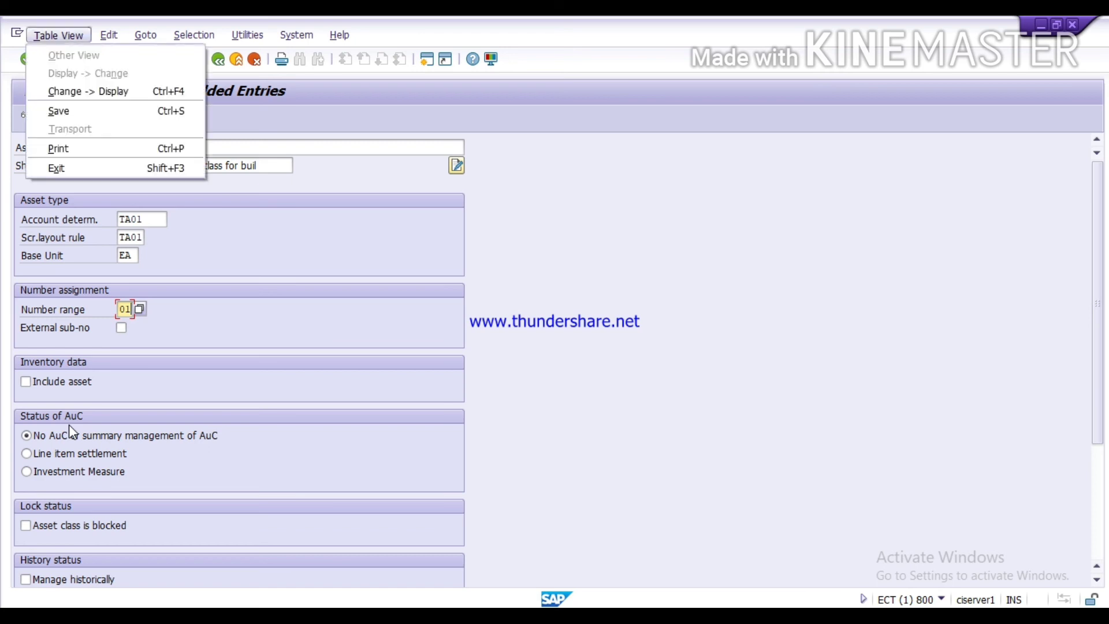
{"action": "key", "text": "Escape"}
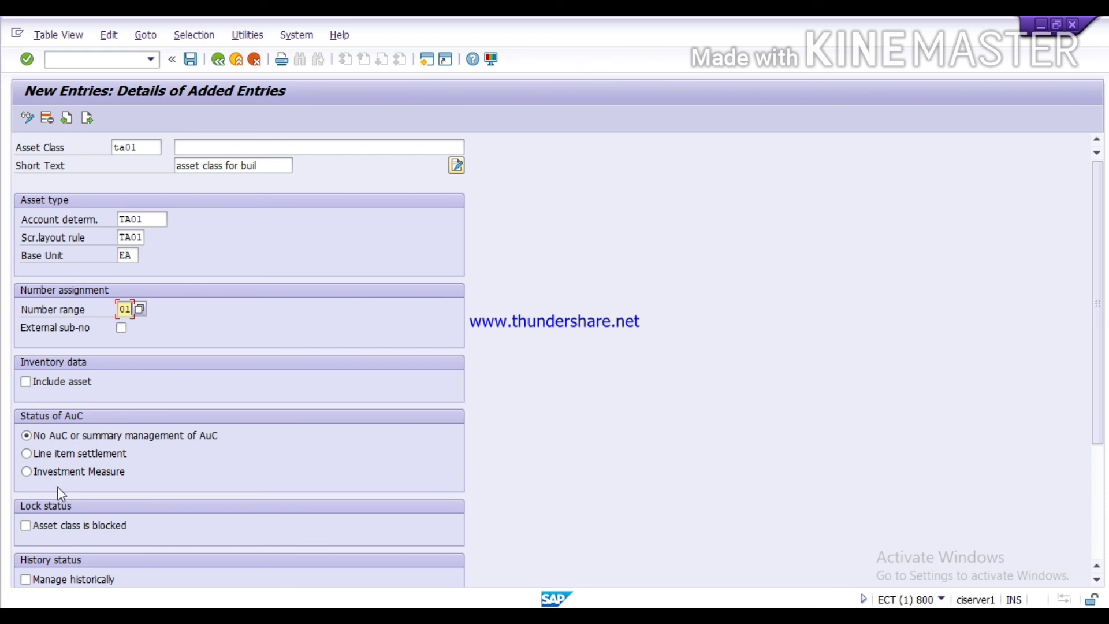
{"action": "left_click", "coordinate": [26, 436]}
{"action": "left_click", "coordinate": [27, 454]}
{"action": "left_click", "coordinate": [26, 436]}
Save the new asset class in the proposed customizing request for TATA PVT. LTD. and exit the asset class maintenance.
{"action": "left_click", "coordinate": [191, 60]}
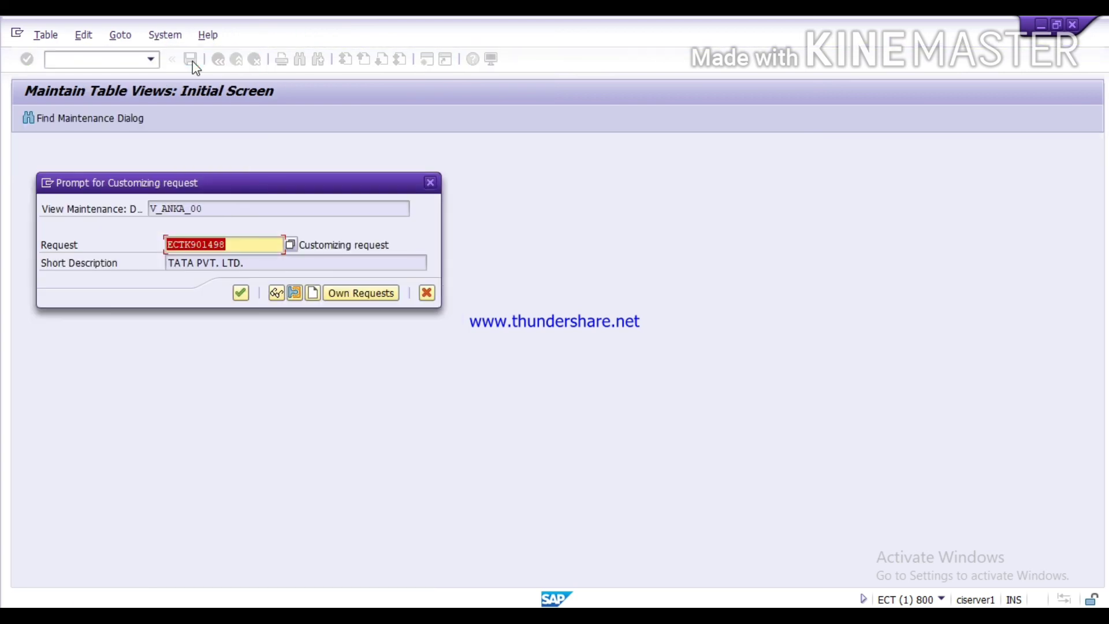
{"action": "left_click", "coordinate": [241, 293]}
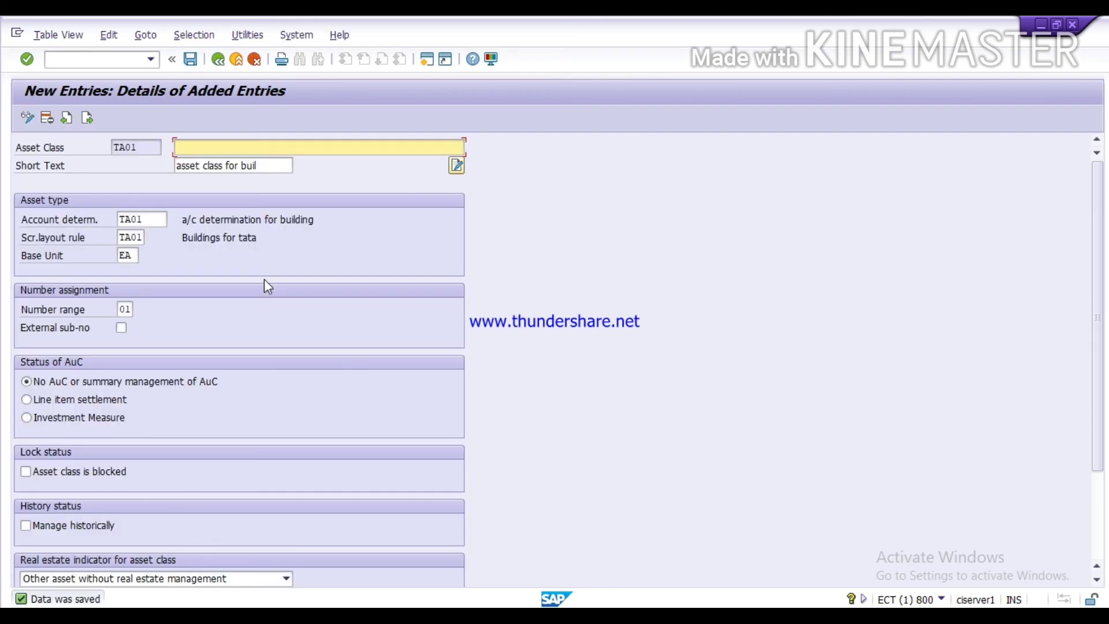
{"action": "left_click", "coordinate": [218, 59]}
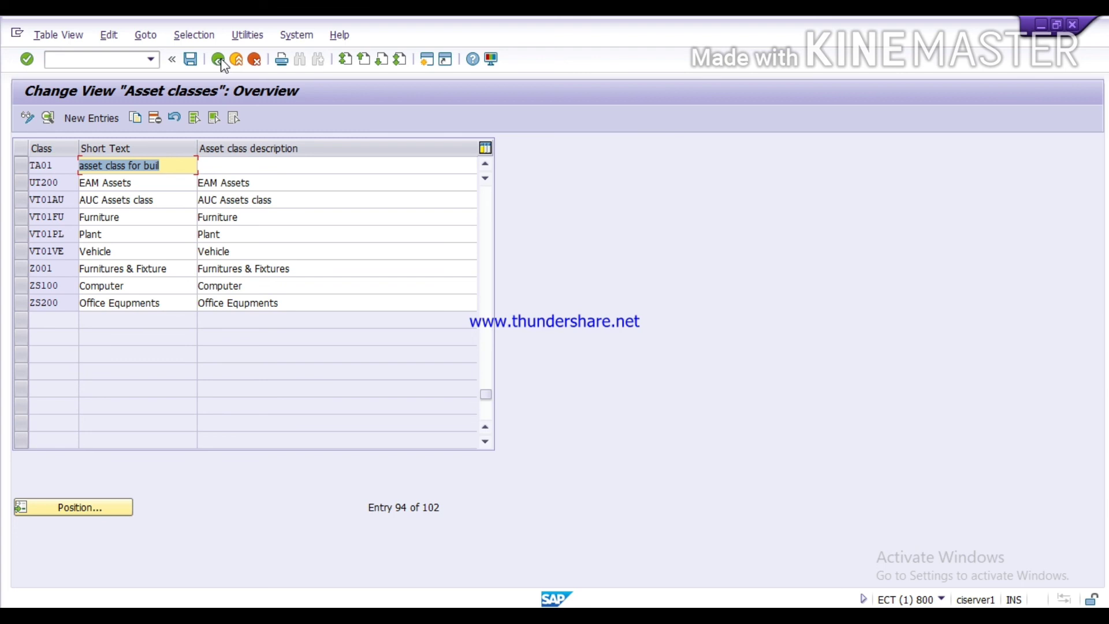
{"action": "left_click", "coordinate": [222, 62]}
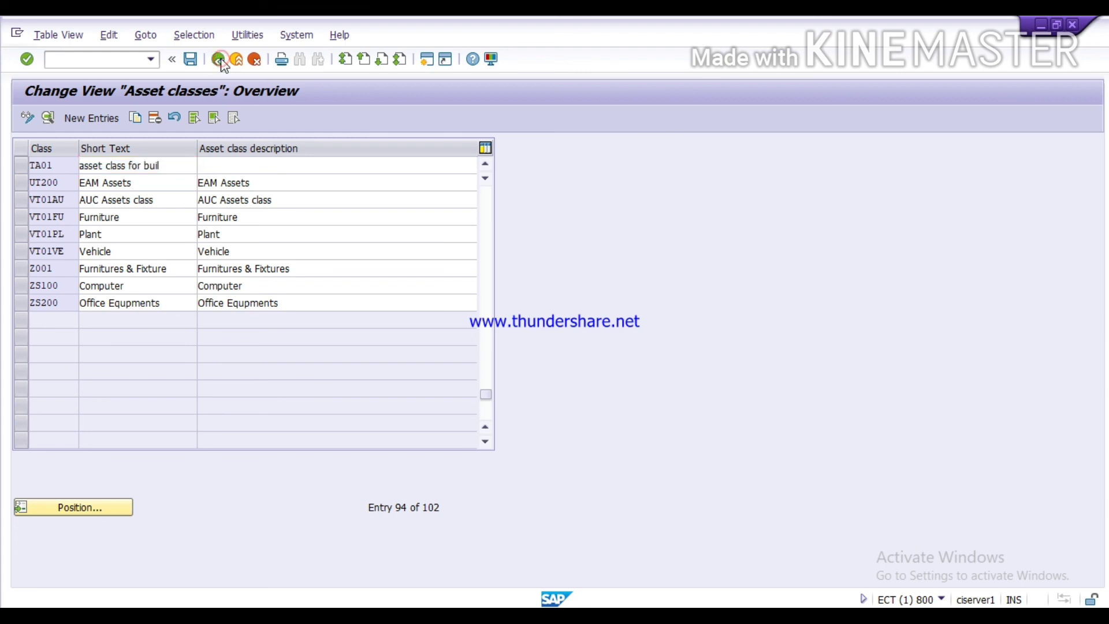